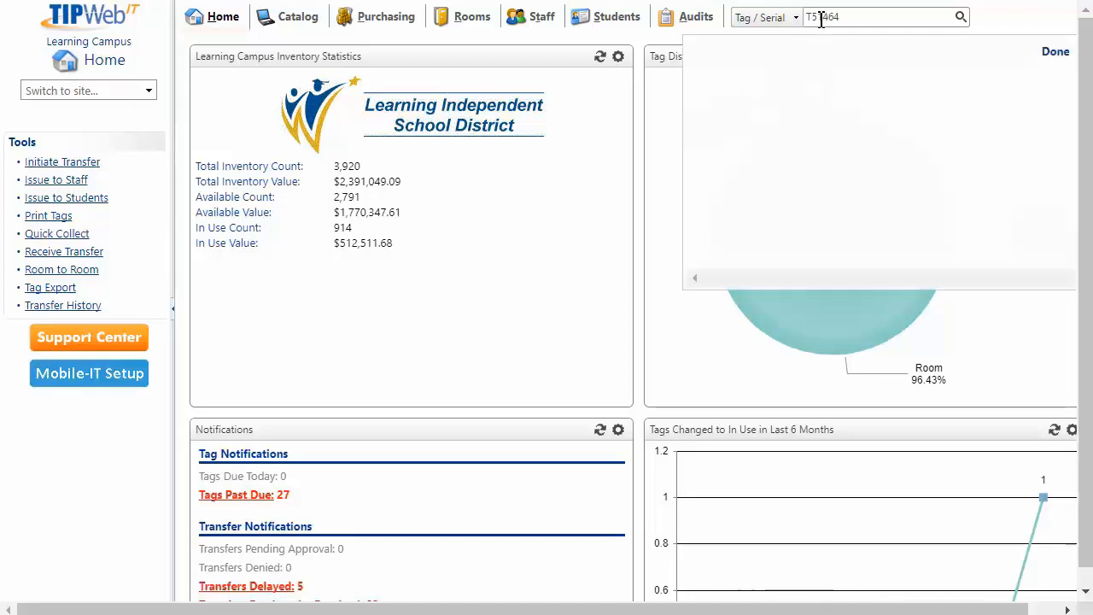
- Look up tag T51464 and open its details for editing to review the editable fields, leaving without saving
{"action": "key", "text": "Return"}
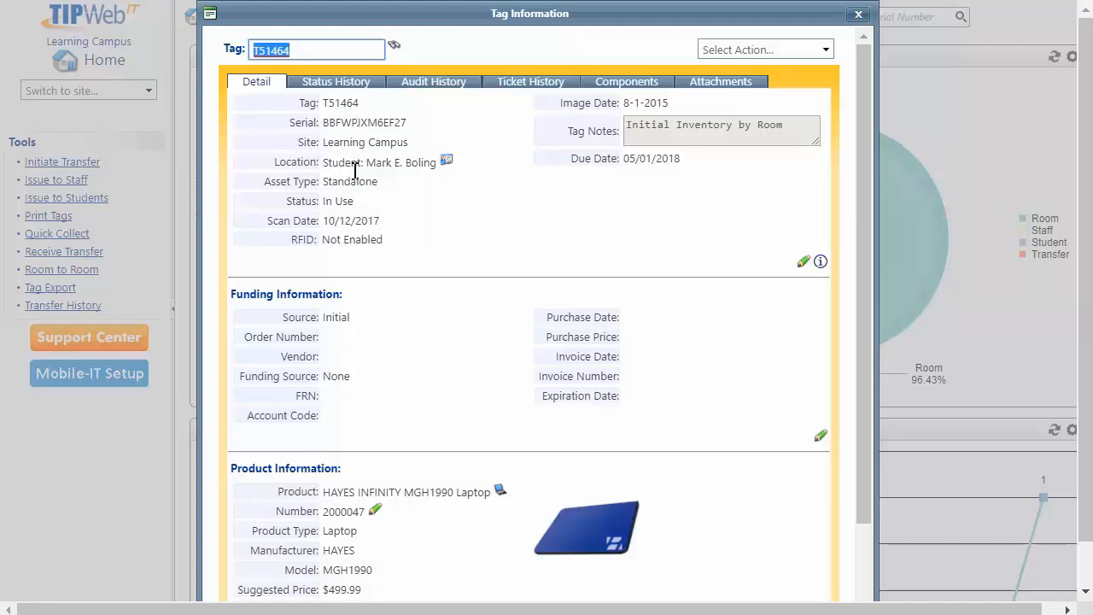
{"action": "left_click", "coordinate": [803, 263]}
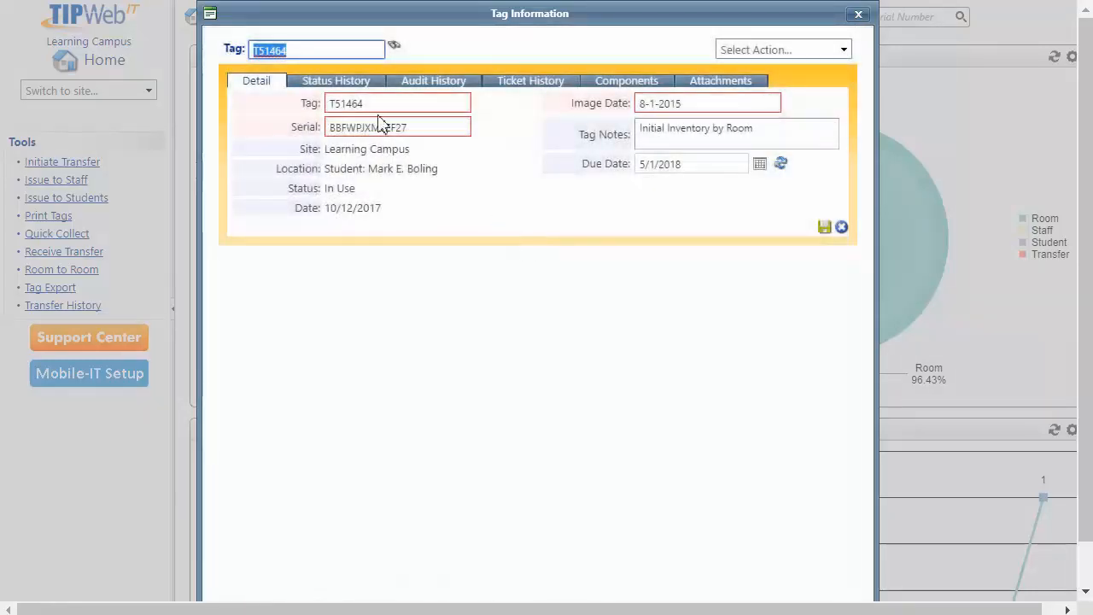
{"action": "left_click", "coordinate": [378, 107]}
{"action": "left_click", "coordinate": [374, 127]}
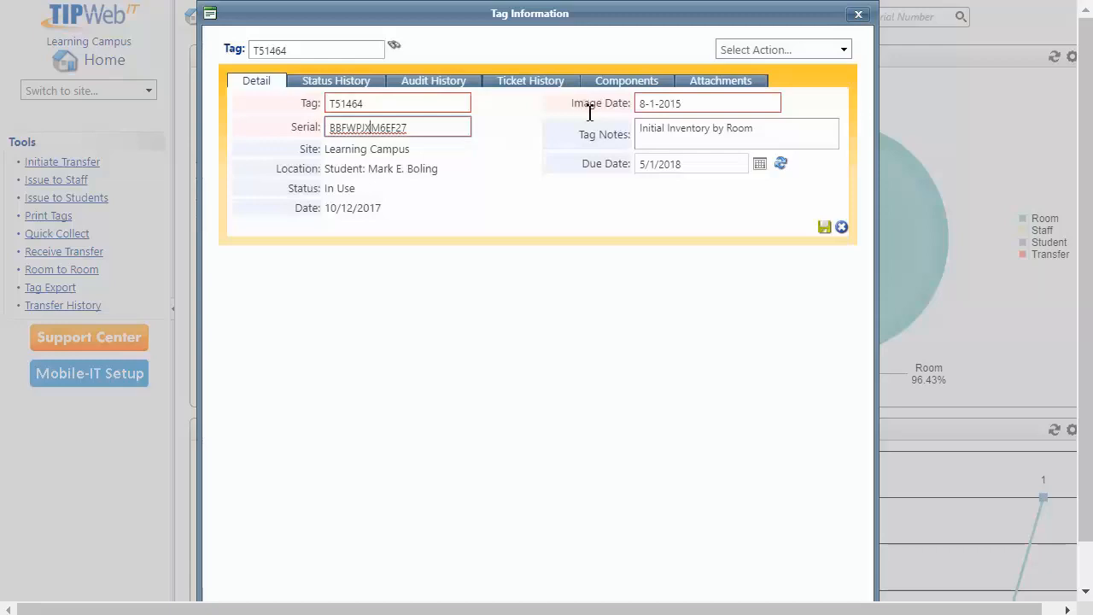
{"action": "left_click", "coordinate": [642, 138]}
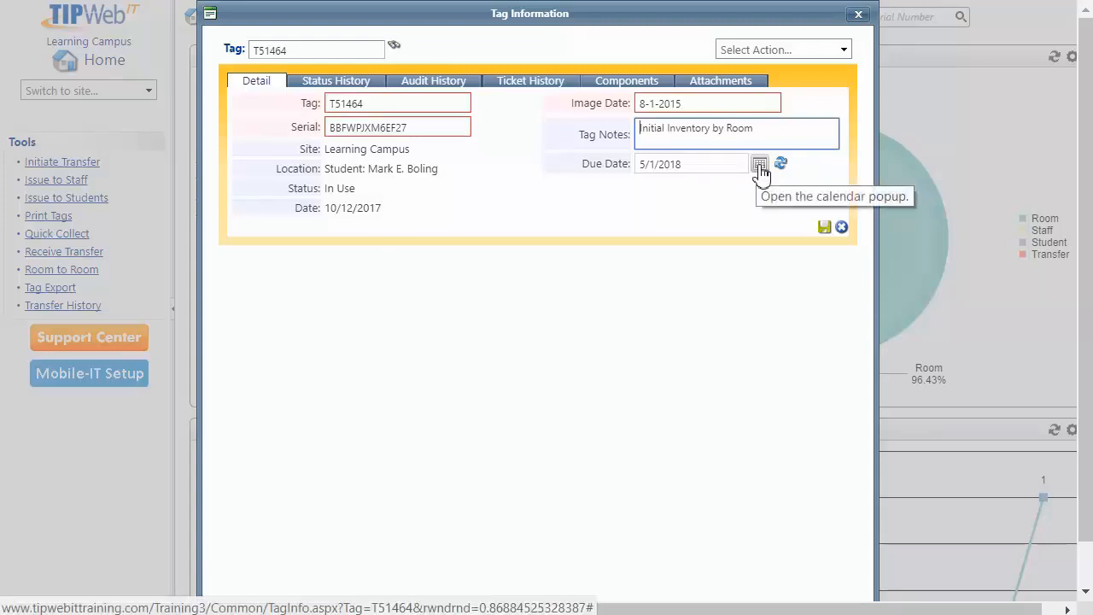
{"action": "left_click", "coordinate": [842, 228]}
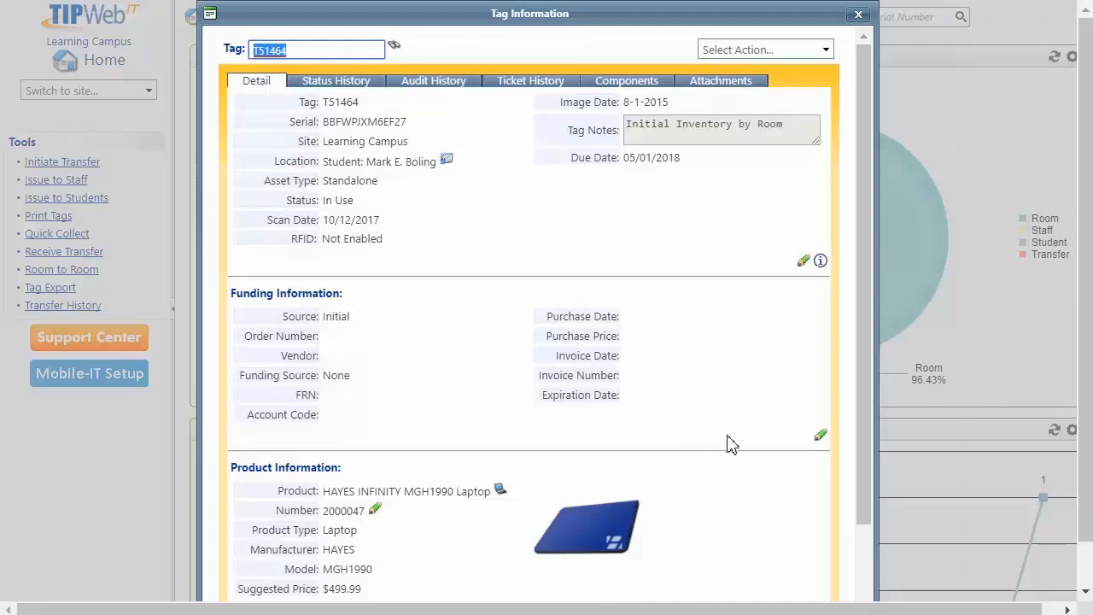
- Open tag T51464's funding information for editing and review the available funding sources, leaving without saving
{"action": "left_click", "coordinate": [819, 439]}
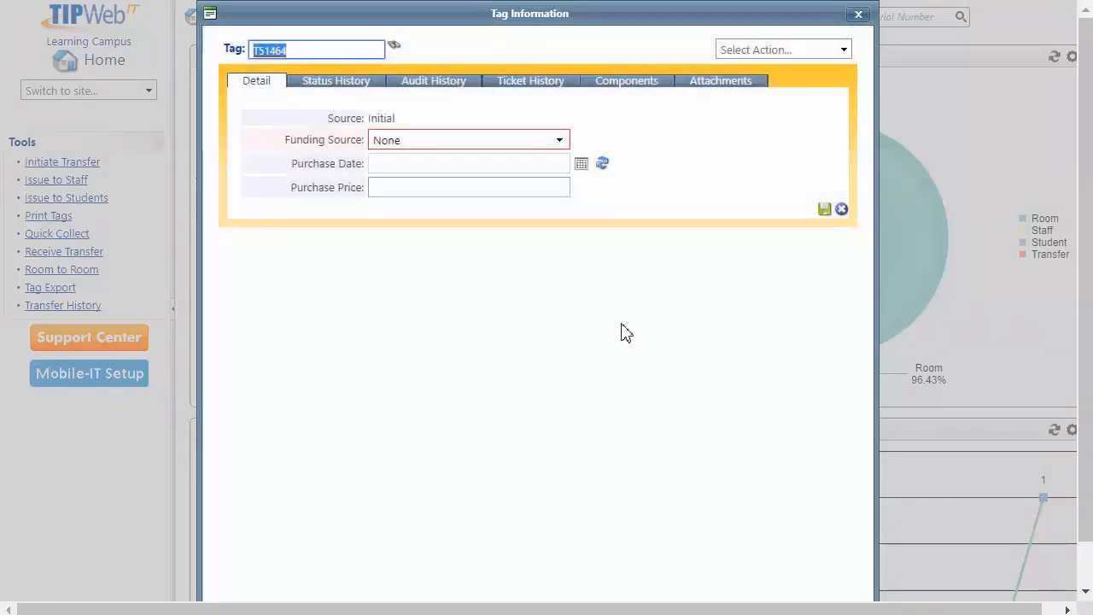
{"action": "left_click", "coordinate": [409, 147]}
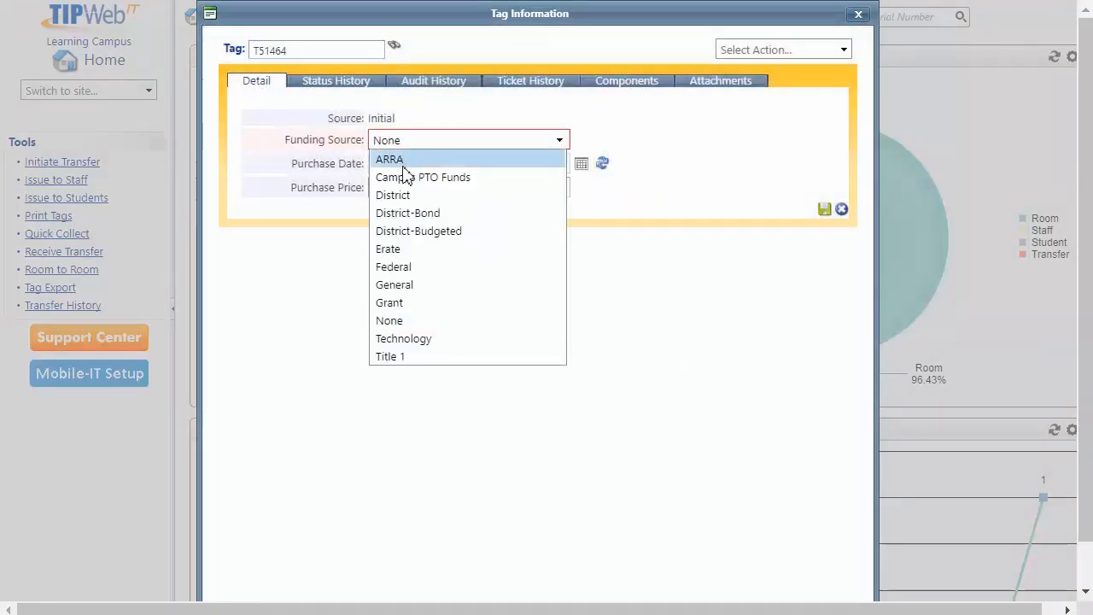
{"action": "left_click", "coordinate": [330, 261]}
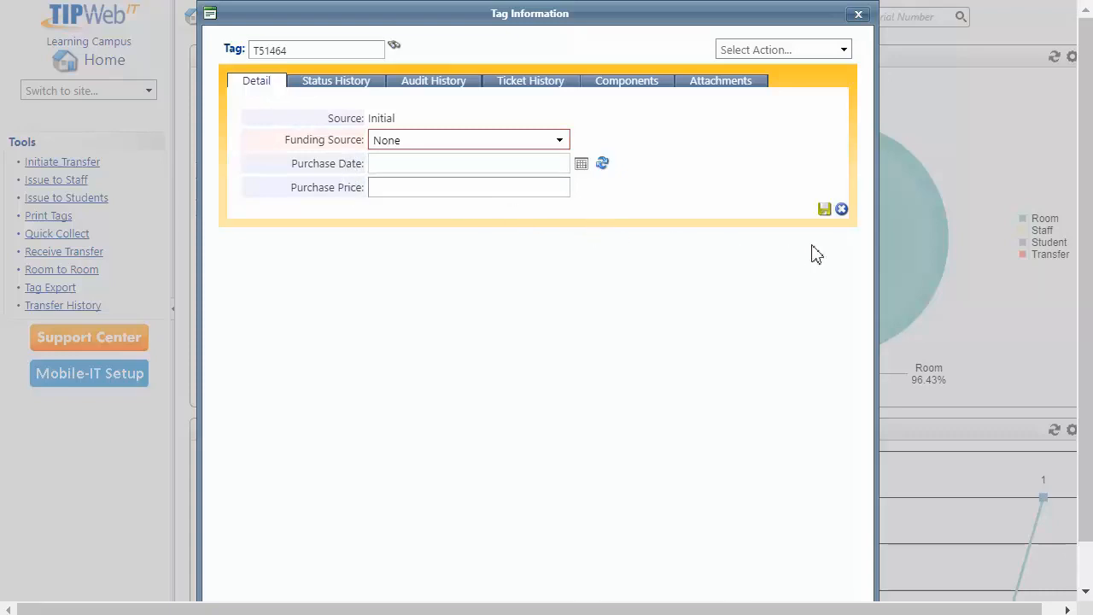
{"action": "left_click", "coordinate": [842, 211]}
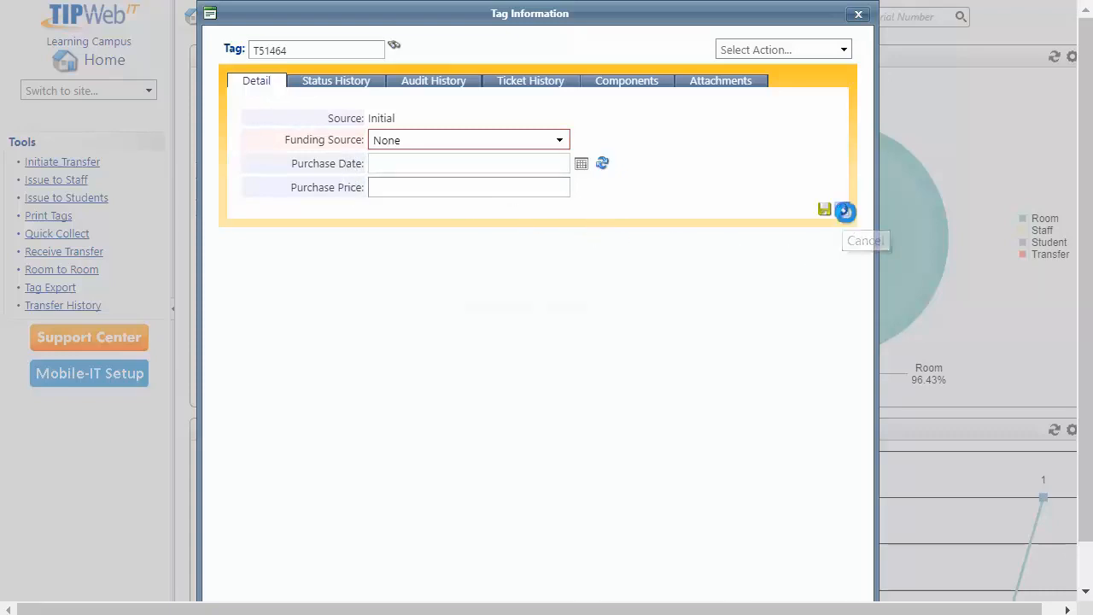
- Open tag T51464's product number for editing and browse the product catalog list, cancelling without selecting a product
{"action": "scroll", "coordinate": [688, 324], "scroll_direction": "down", "scroll_amount": 2}
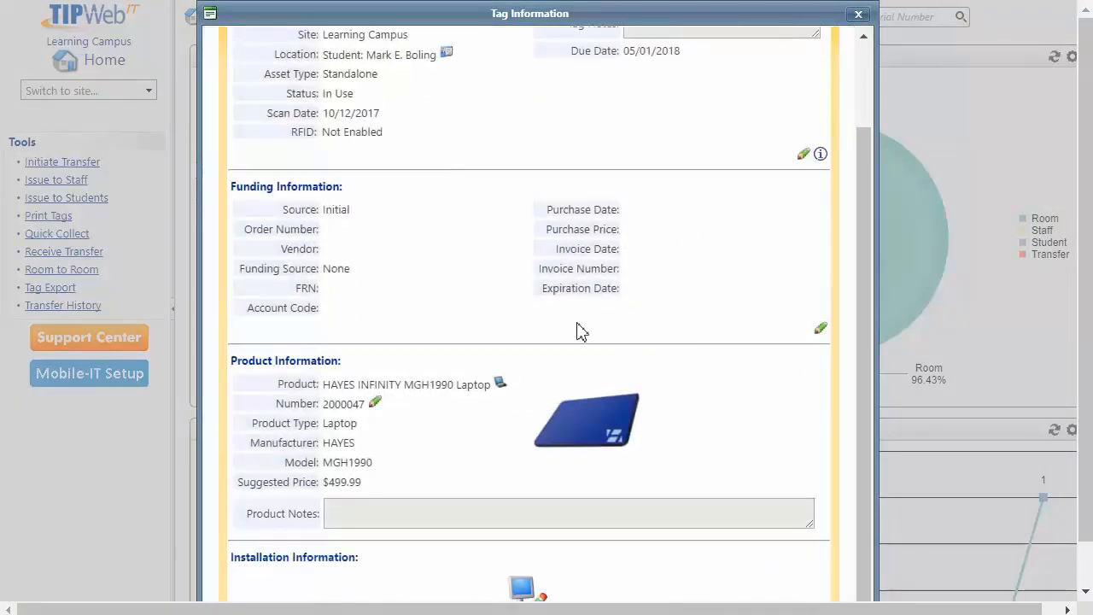
{"action": "left_click", "coordinate": [377, 405]}
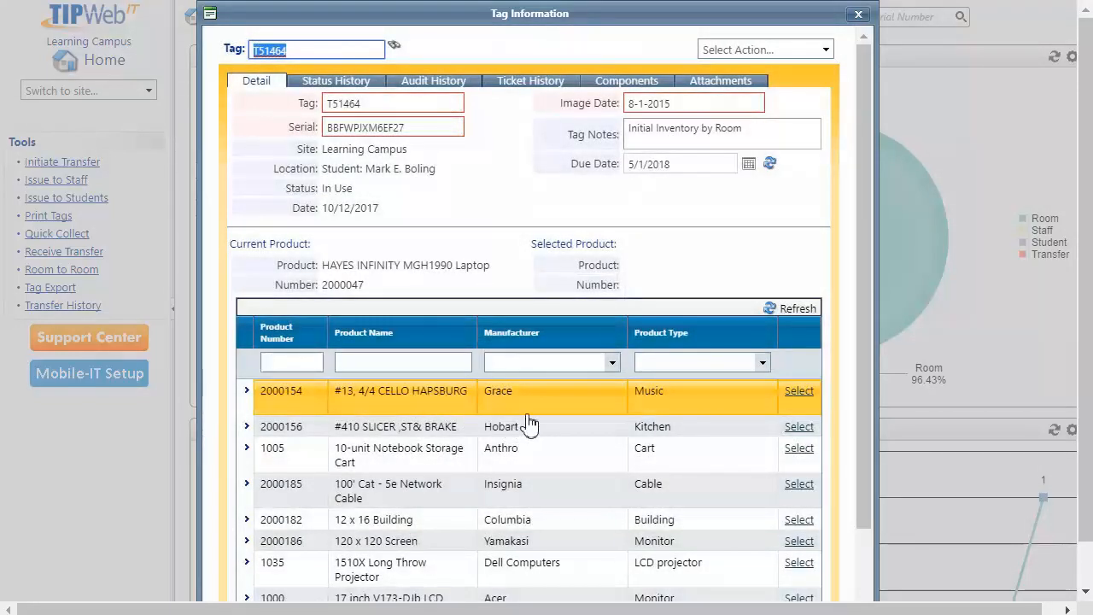
{"action": "scroll", "coordinate": [533, 418], "scroll_direction": "down", "scroll_amount": 3}
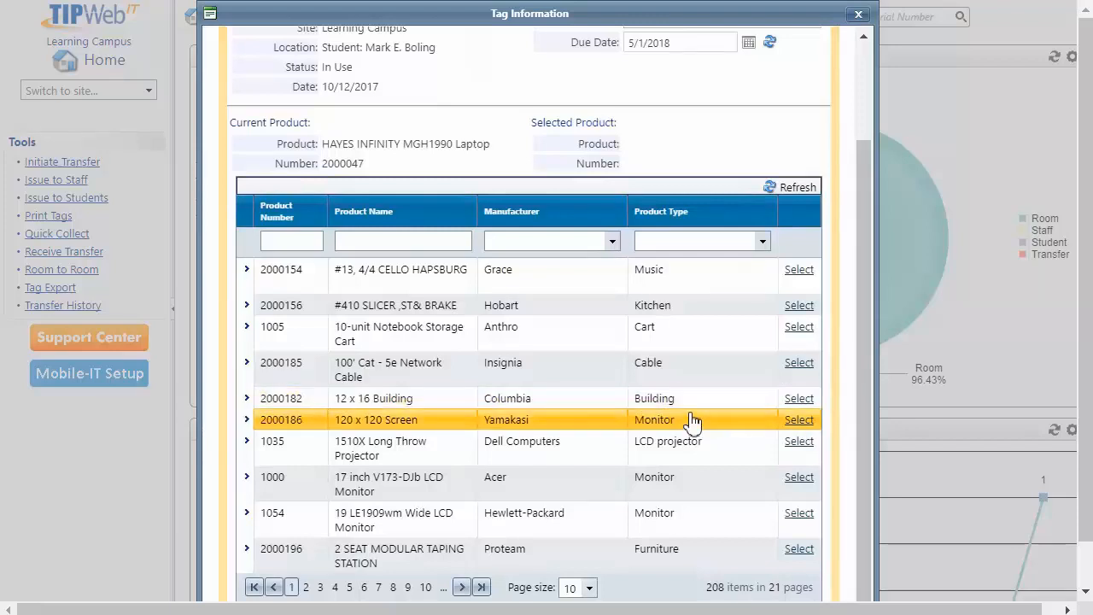
{"action": "scroll", "coordinate": [694, 424], "scroll_direction": "down", "scroll_amount": 1}
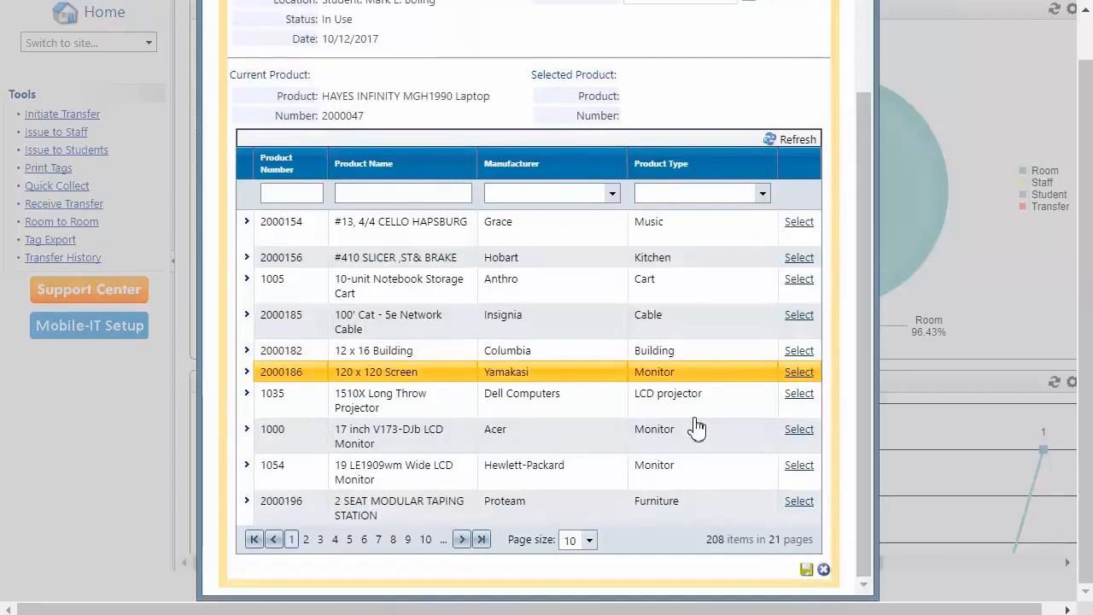
{"action": "left_click", "coordinate": [824, 573]}
- Look up tag T51465 and check whether its product number can be edited
{"action": "scroll", "coordinate": [540, 427], "scroll_direction": "down", "scroll_amount": 2}
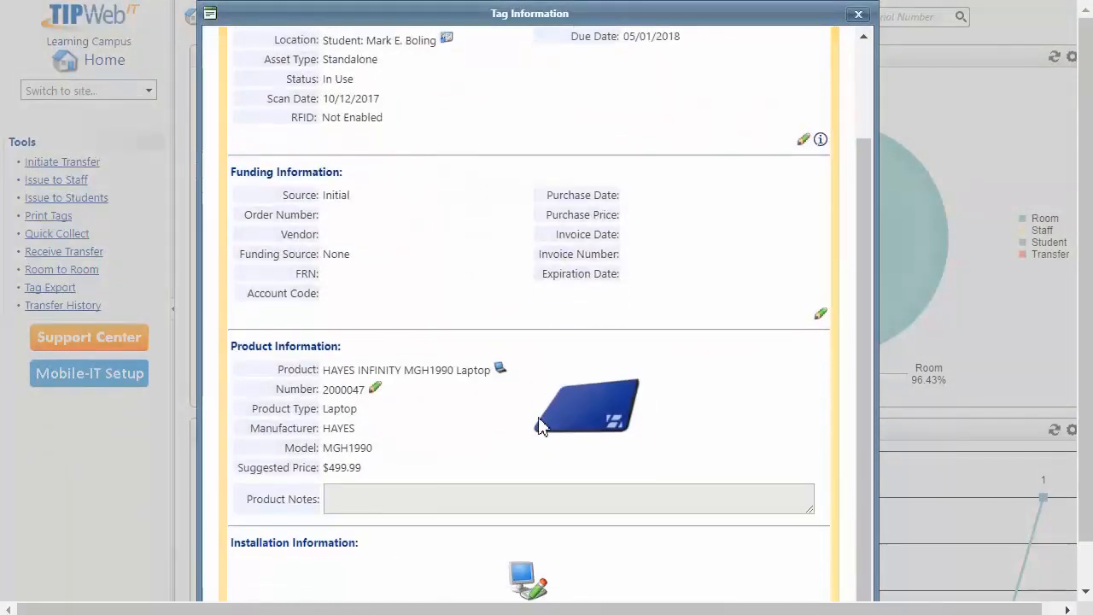
{"action": "scroll", "coordinate": [540, 427], "scroll_direction": "down", "scroll_amount": 1}
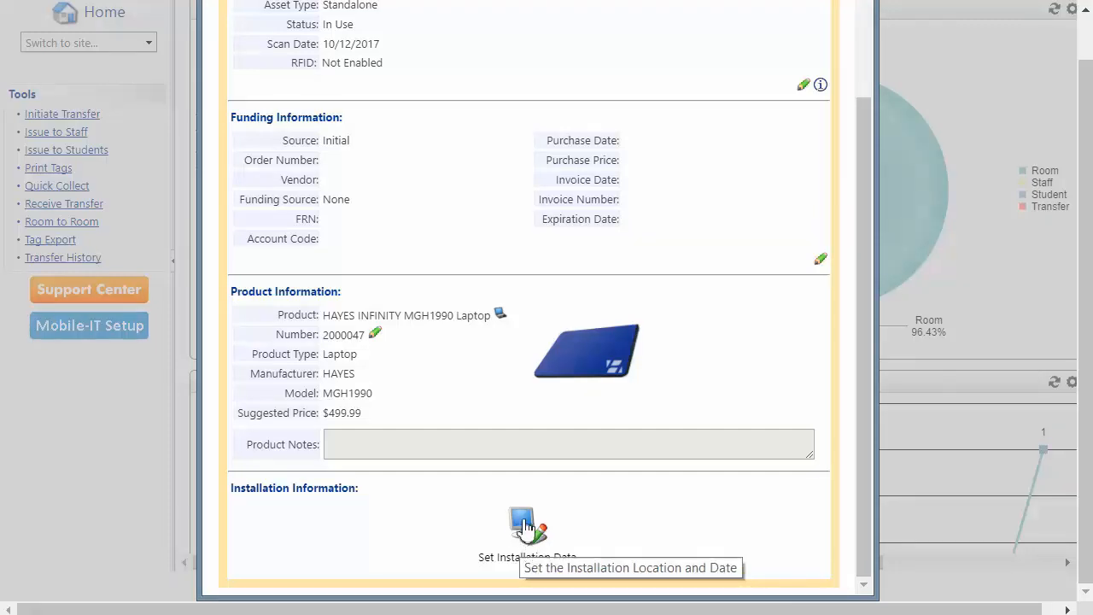
{"action": "scroll", "coordinate": [482, 488], "scroll_direction": "up", "scroll_amount": 1}
{"action": "scroll", "coordinate": [427, 344], "scroll_direction": "up", "scroll_amount": 5}
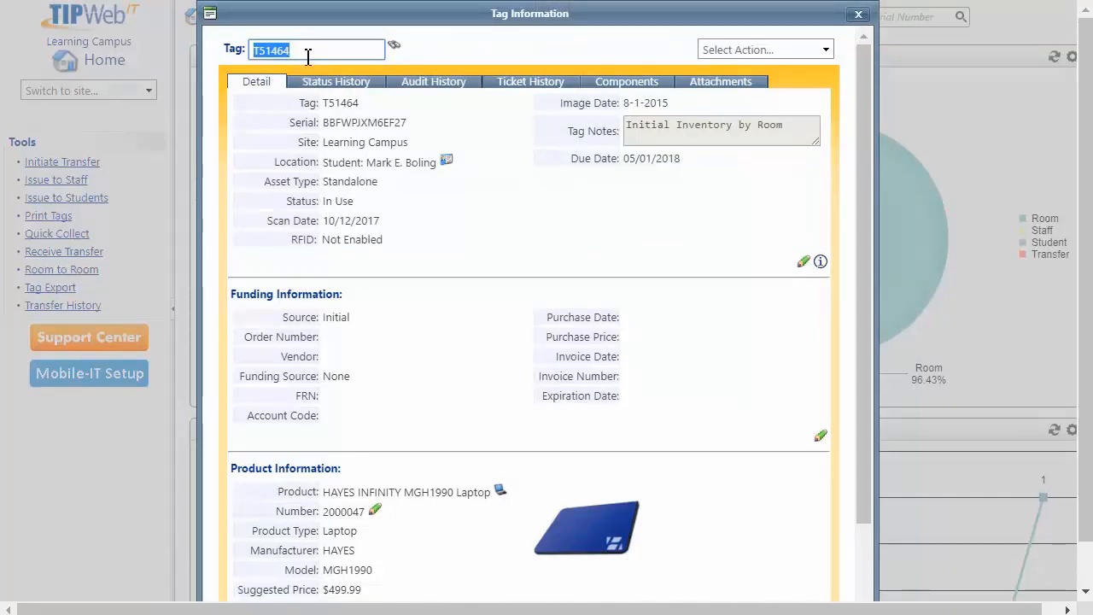
{"action": "type", "text": "T51465"}
{"action": "key", "text": "Return"}
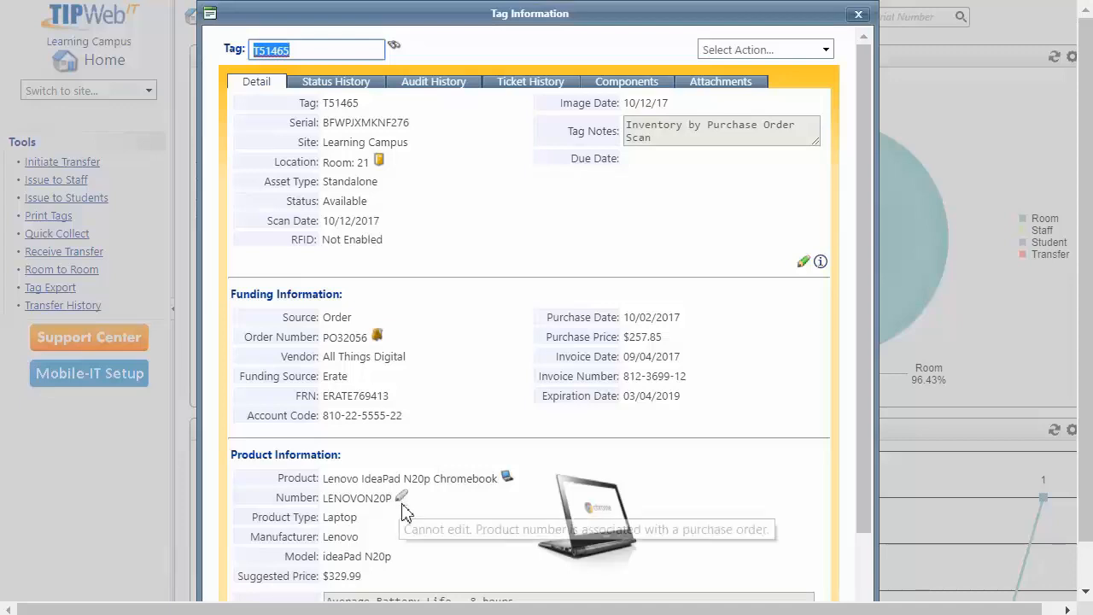
{"action": "mouse_move", "coordinate": [406, 509]}
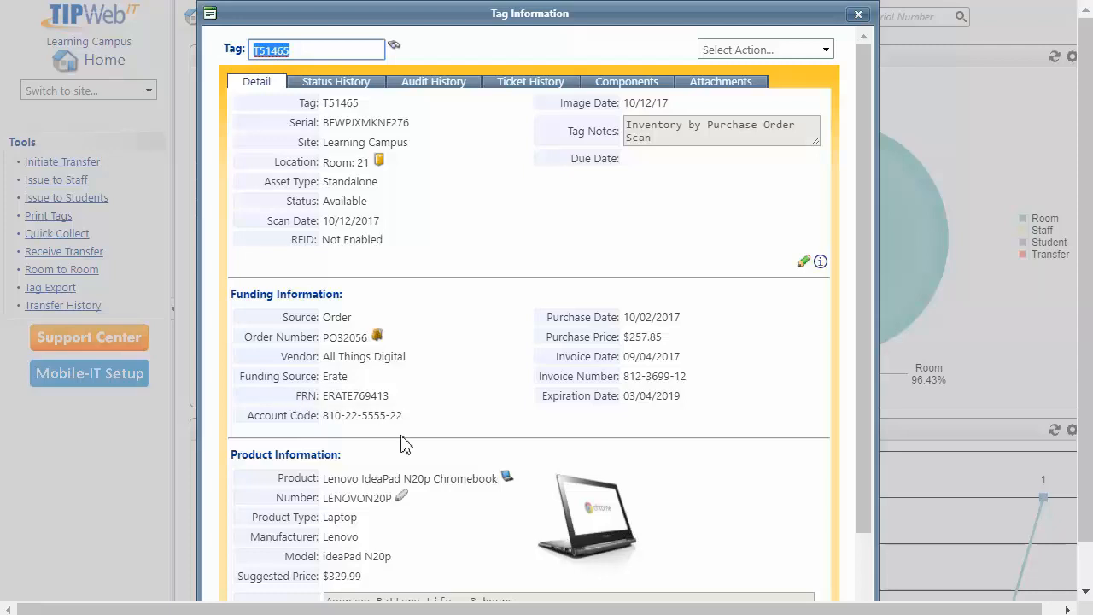
- View tag T51465's installation location and date form without setting it, and open the tag's list of available actions
{"action": "scroll", "coordinate": [438, 459], "scroll_direction": "down", "scroll_amount": 3}
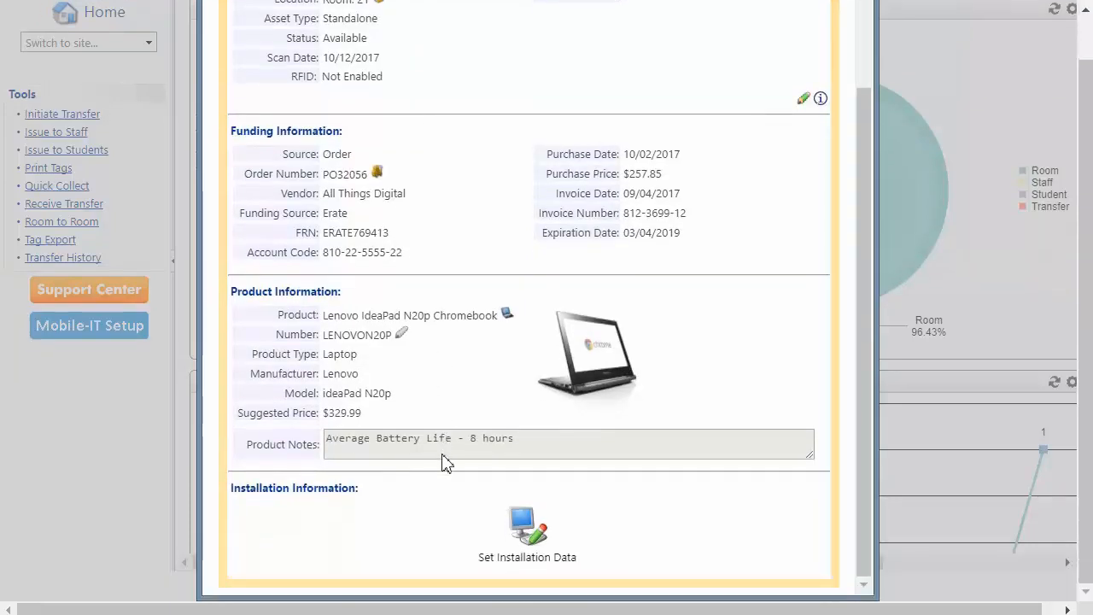
{"action": "left_click", "coordinate": [529, 531]}
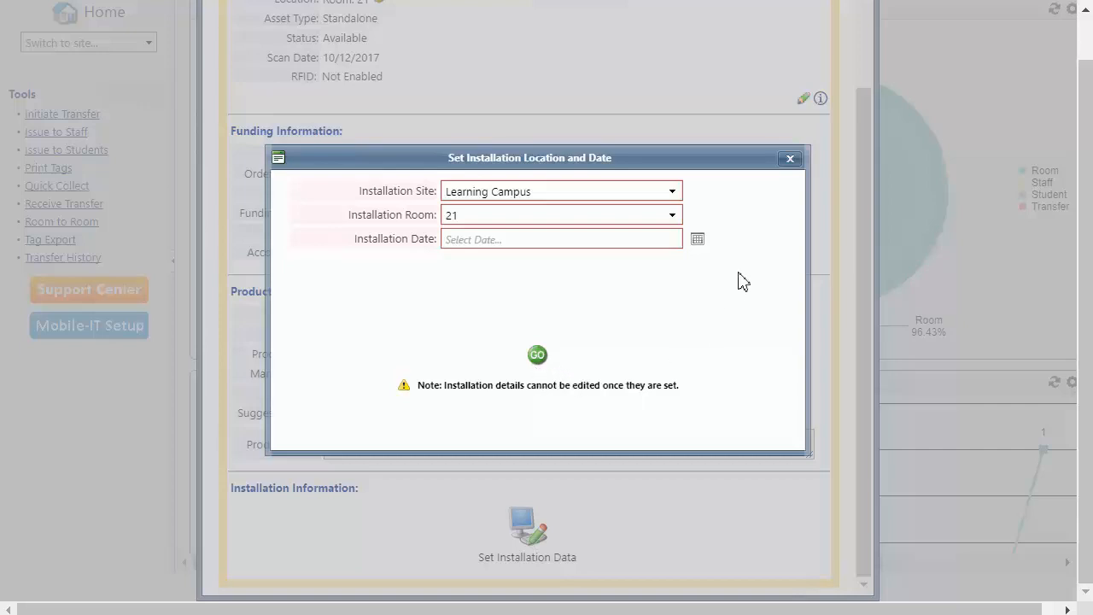
{"action": "left_click", "coordinate": [790, 161]}
{"action": "scroll", "coordinate": [688, 278], "scroll_direction": "up", "scroll_amount": 5}
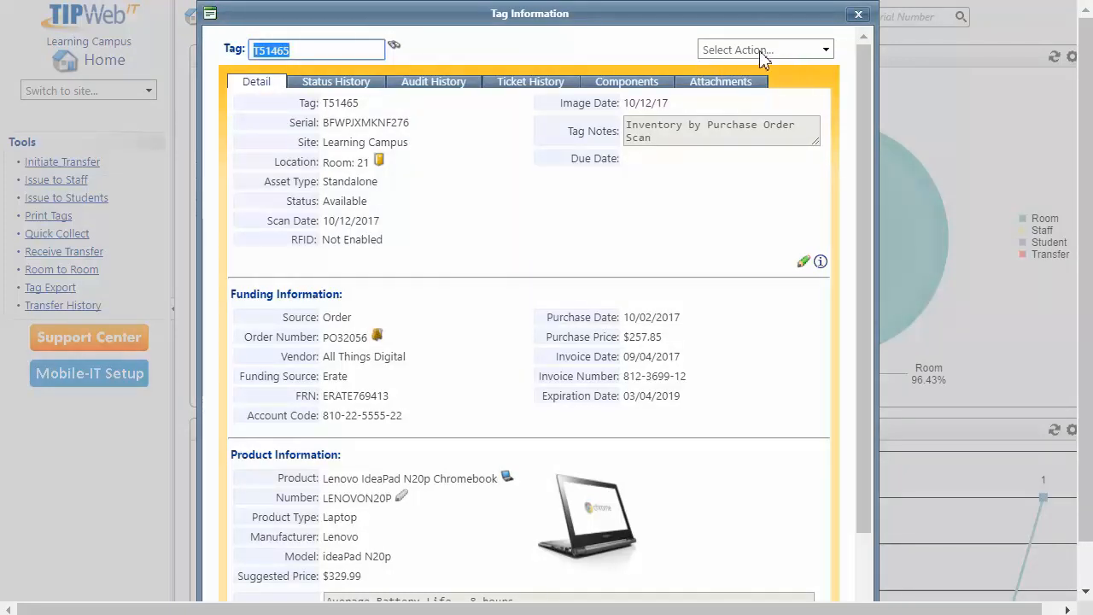
{"action": "left_click", "coordinate": [827, 51]}
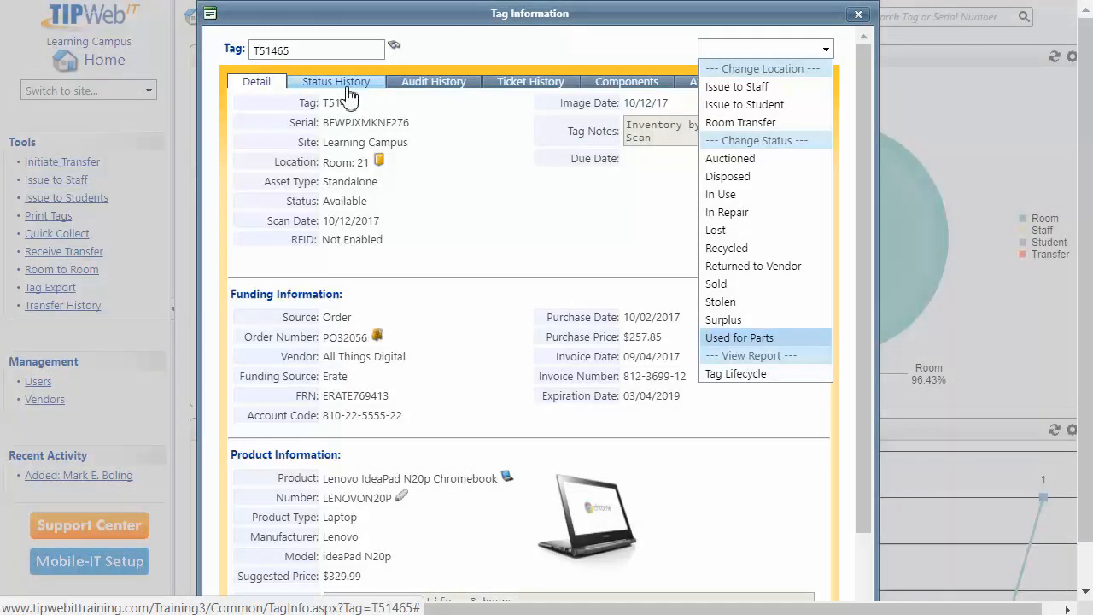
- Look up tag T51466 and open its list of available location, status, report and administrative actions
{"action": "double_click", "coordinate": [305, 51]}
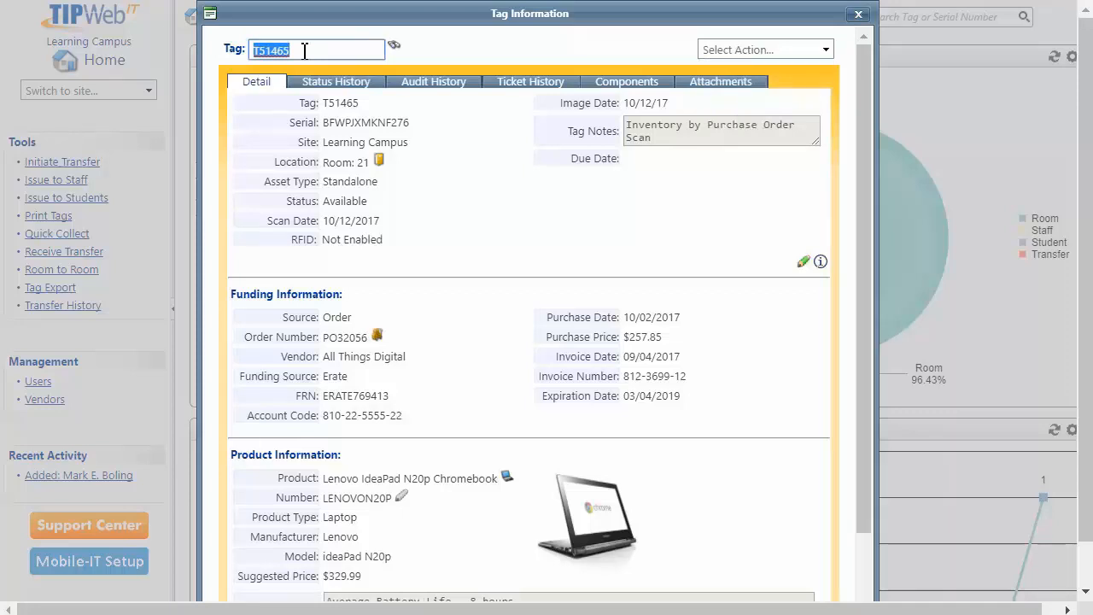
{"action": "type", "text": "T51466"}
{"action": "key", "text": "Return"}
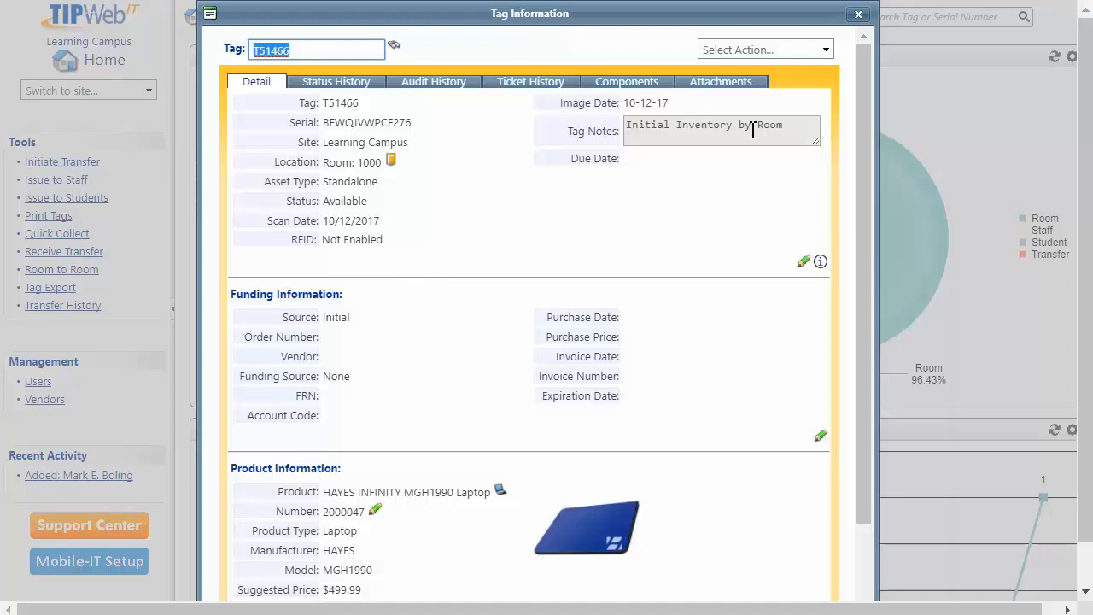
{"action": "left_click", "coordinate": [812, 50]}
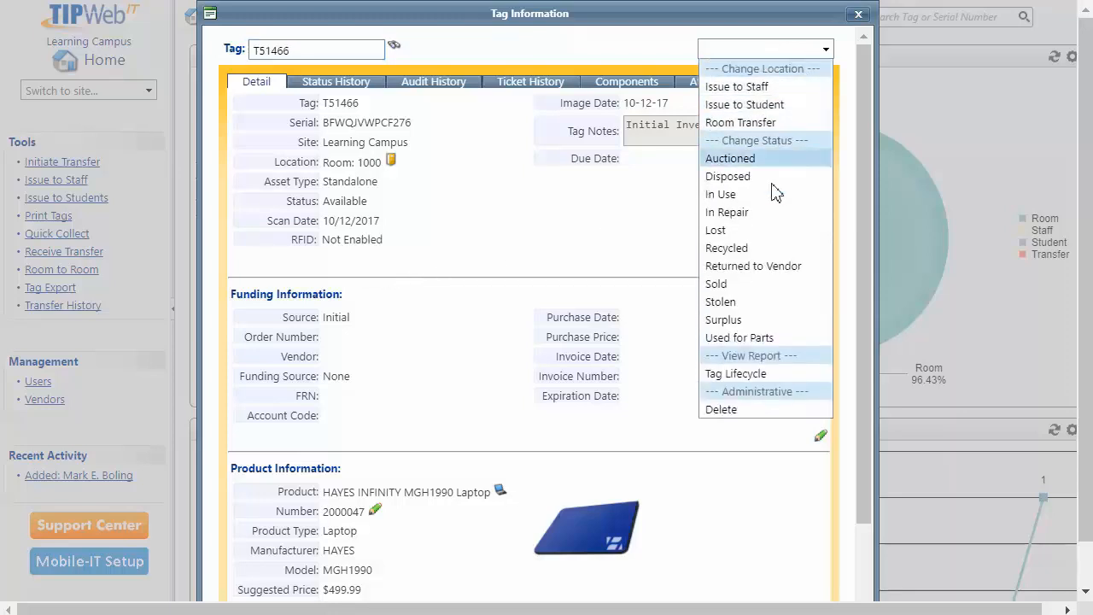